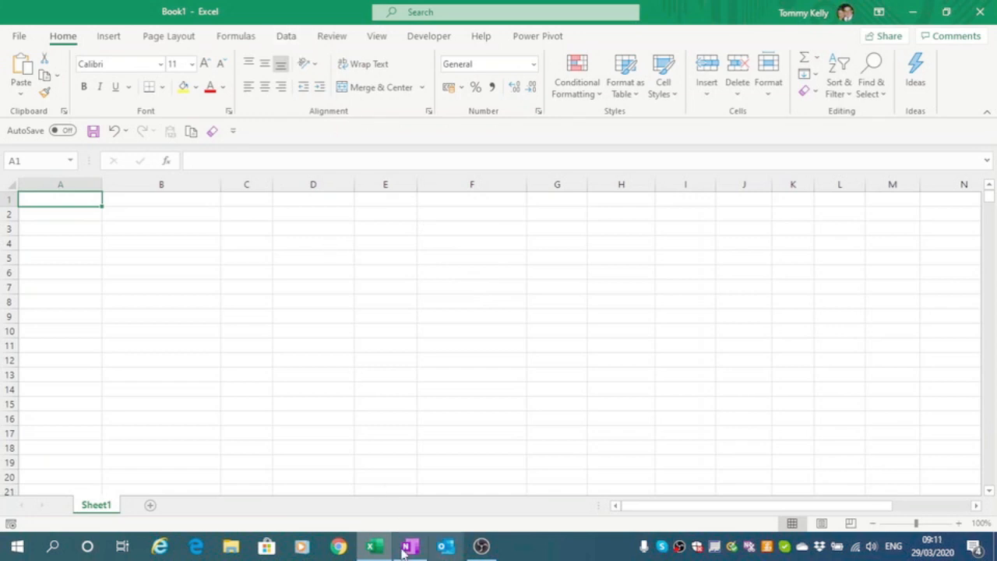
- Open the Countries folder on the Desktop in File Explorer to review its country workbooks, then close it
{"action": "left_click", "coordinate": [230, 548]}
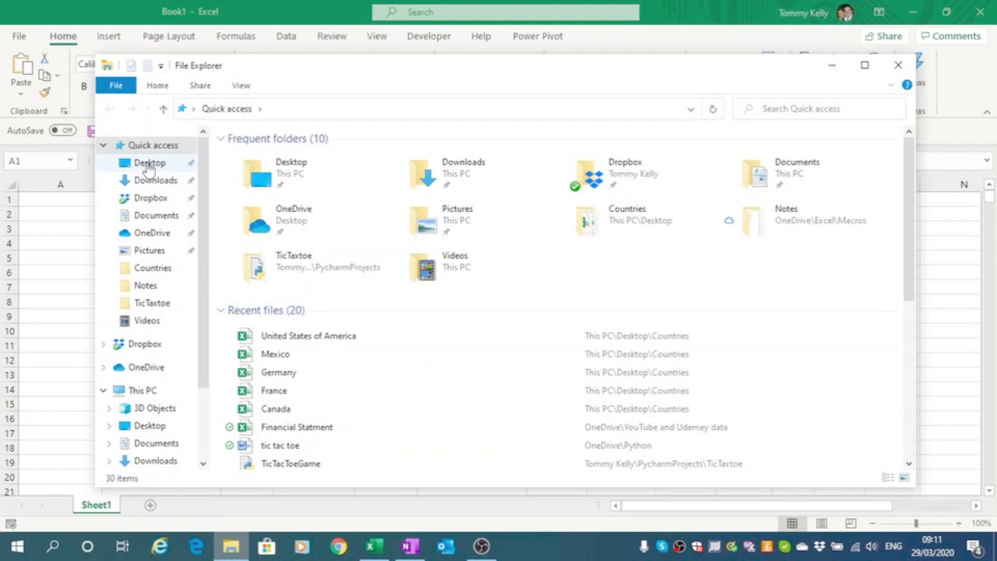
{"action": "left_click", "coordinate": [149, 164]}
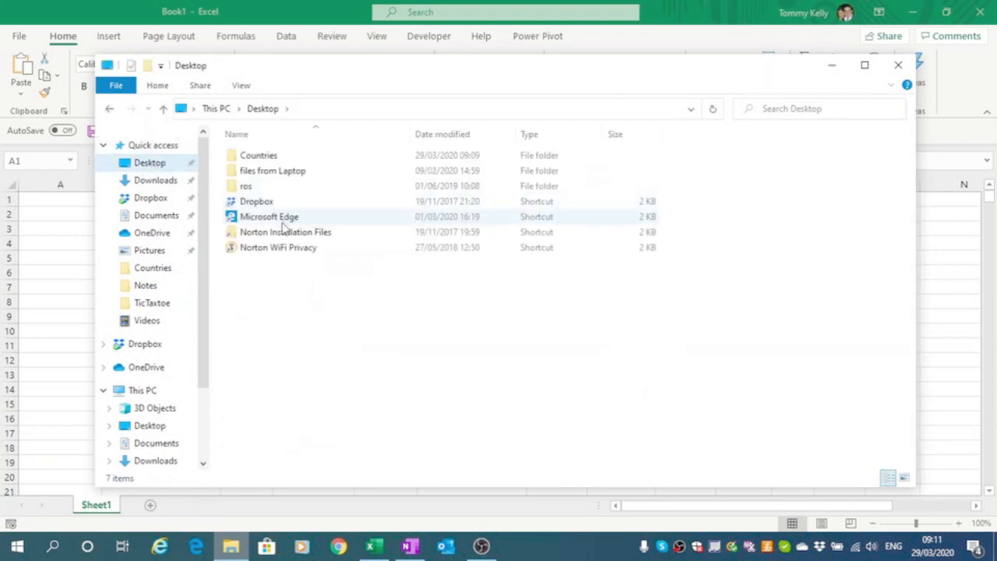
{"action": "double_click", "coordinate": [268, 160]}
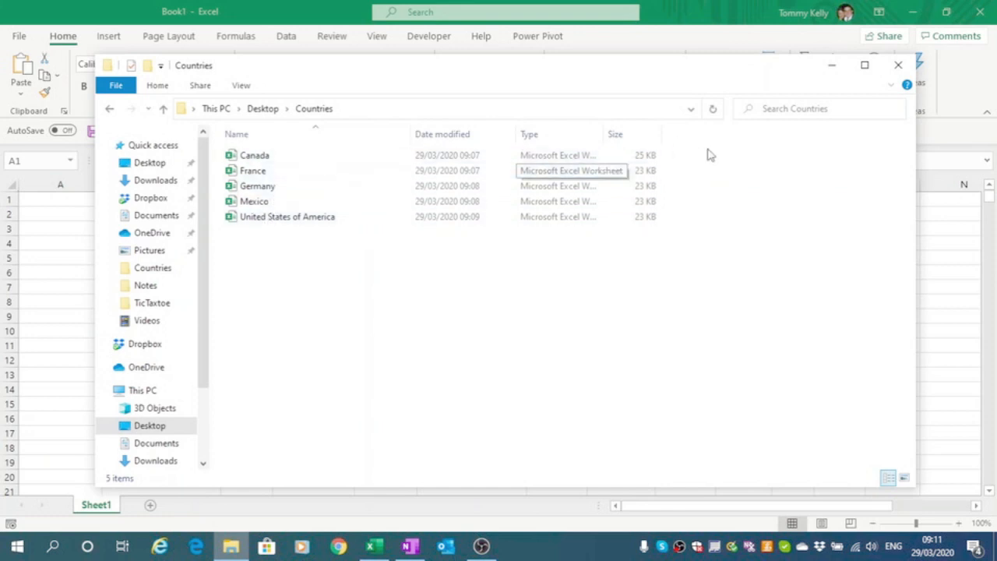
{"action": "left_click", "coordinate": [901, 67]}
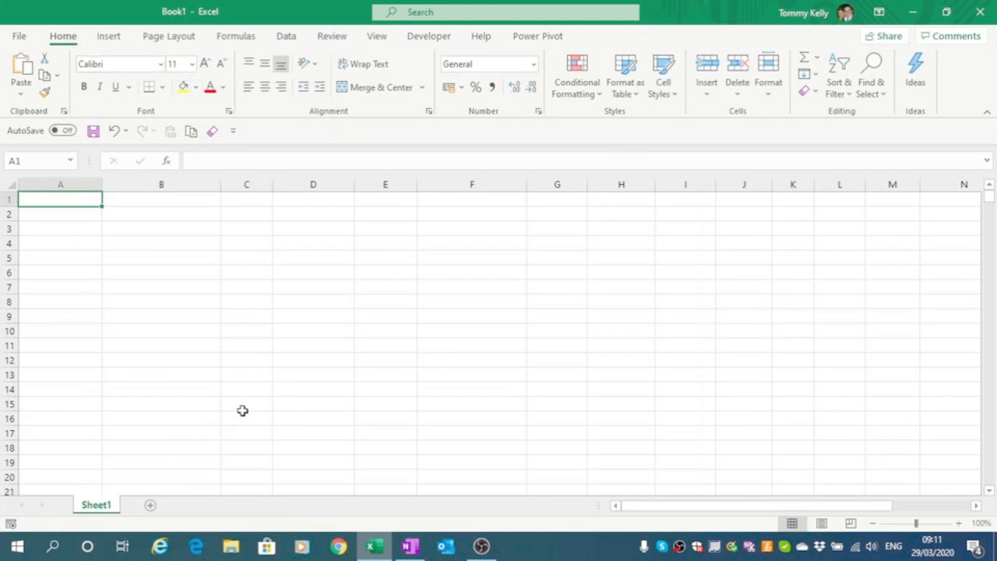
- Start a new query from a folder and set the folder path to the Countries folder on the Desktop
{"action": "left_click", "coordinate": [287, 36]}
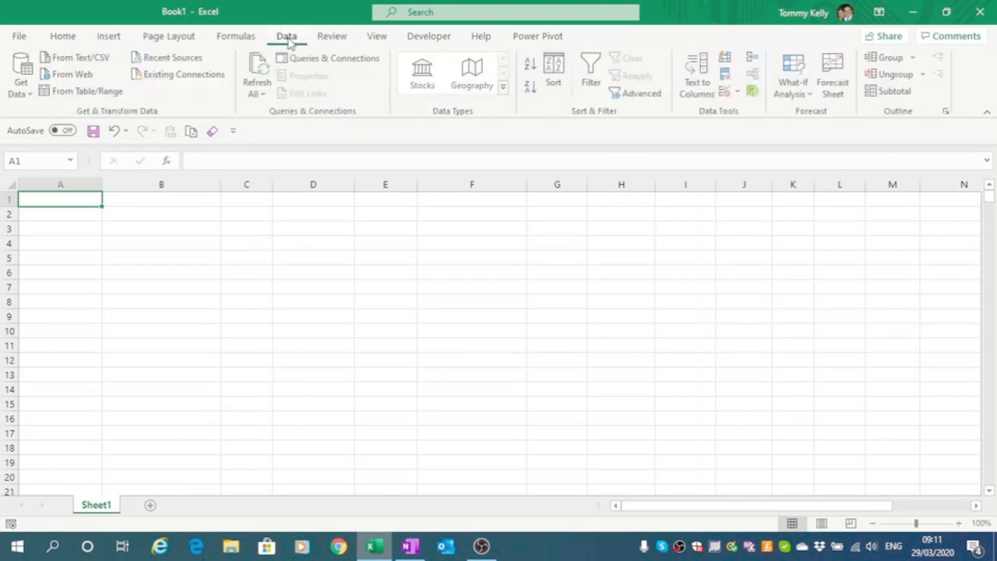
{"action": "left_click", "coordinate": [21, 92]}
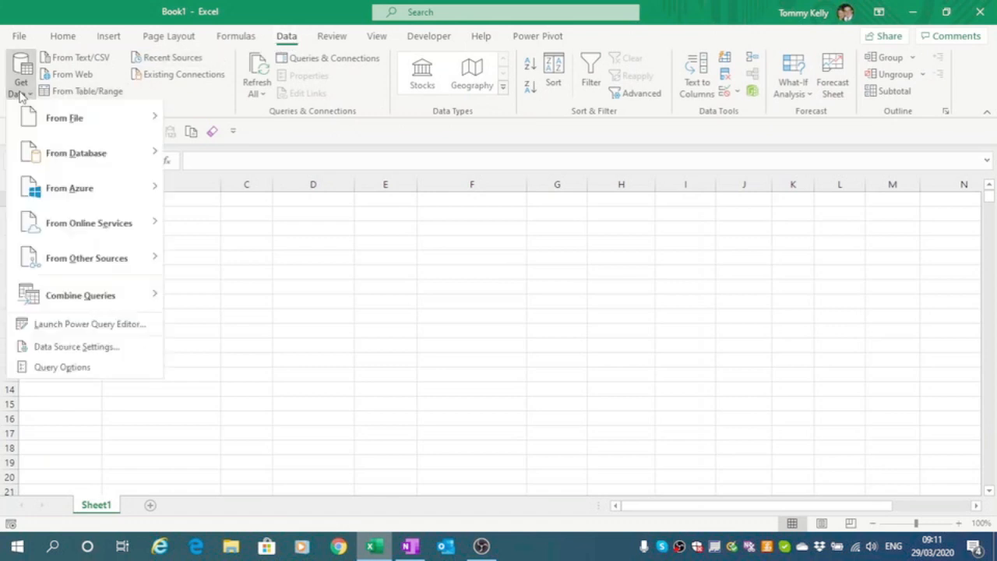
{"action": "mouse_move", "coordinate": [78, 120]}
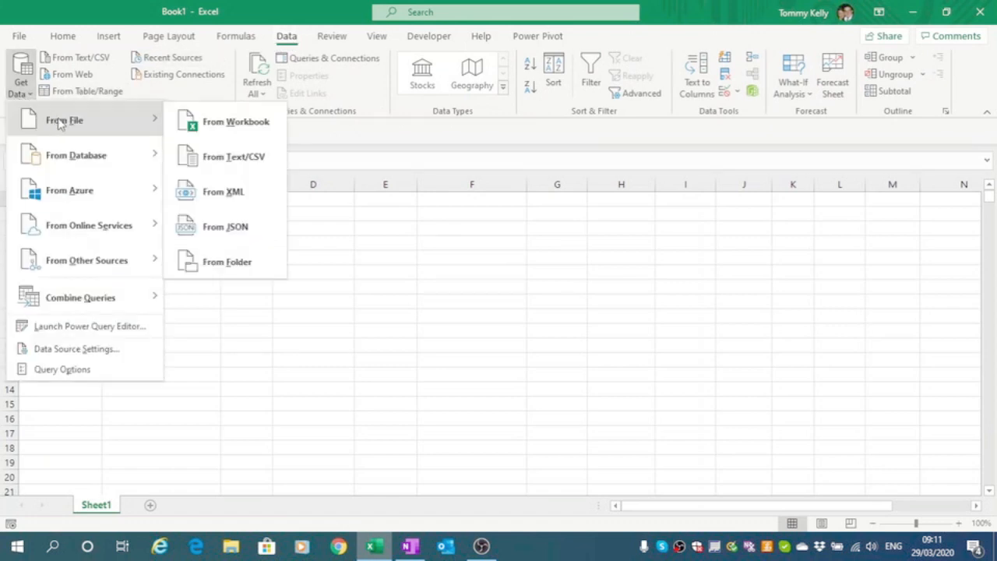
{"action": "left_click", "coordinate": [226, 266]}
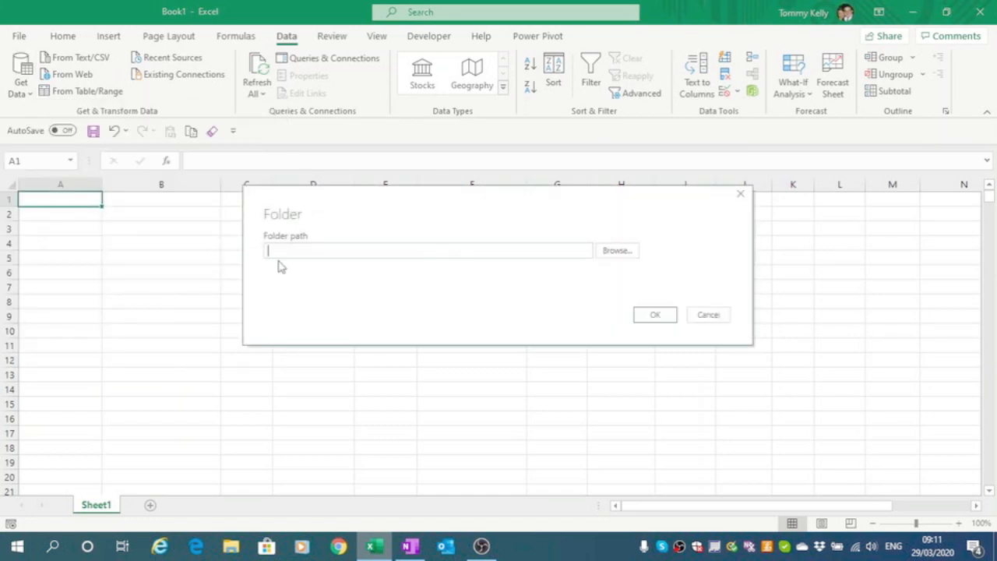
{"action": "left_click", "coordinate": [620, 253]}
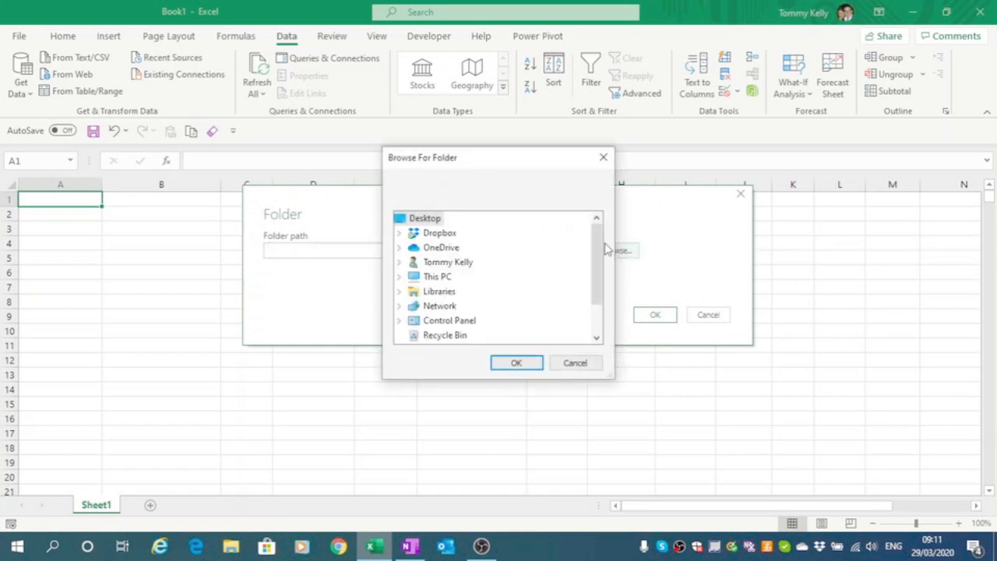
{"action": "left_click_drag", "start_coordinate": [597, 250], "coordinate": [597, 312]}
{"action": "left_click", "coordinate": [480, 306]}
{"action": "left_click", "coordinate": [513, 363]}
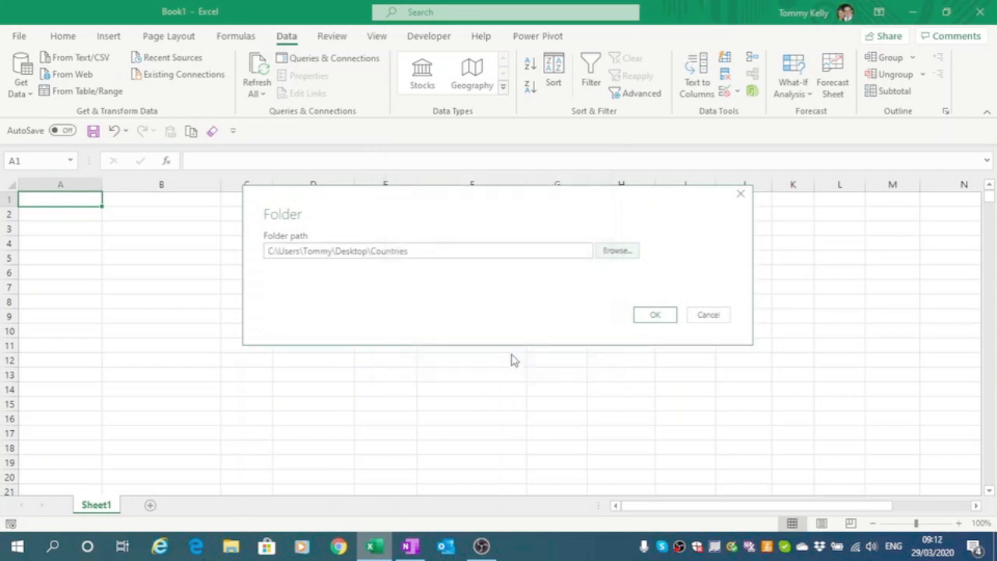
{"action": "left_click", "coordinate": [657, 315]}
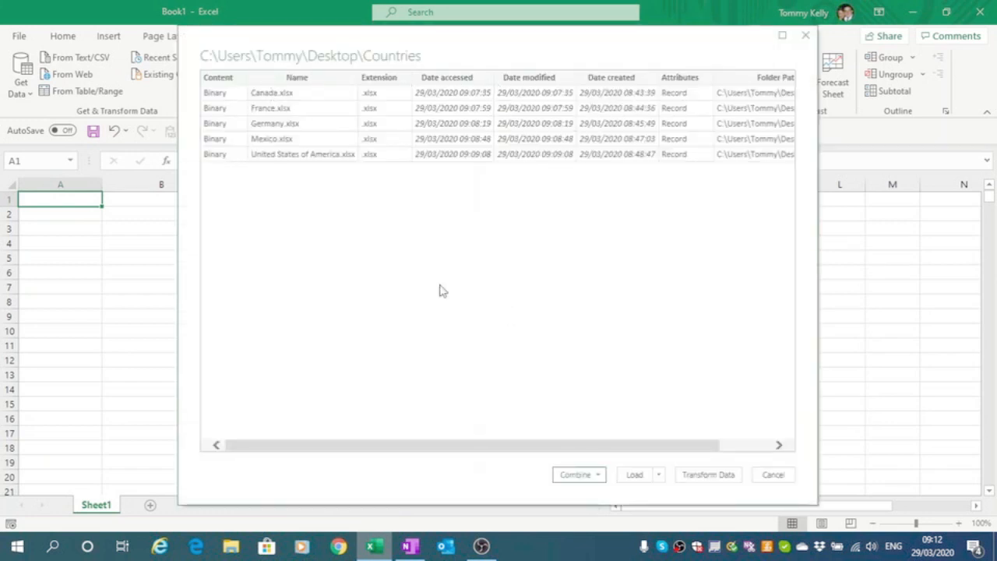
- Open the folder's file list in Power Query Editor and keep only the Content column
{"action": "left_click", "coordinate": [714, 479]}
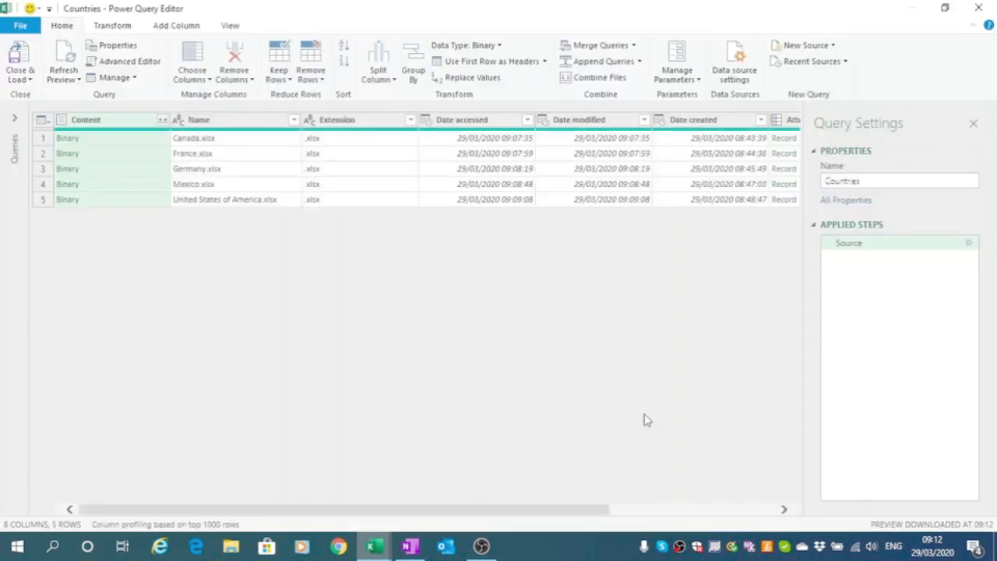
{"action": "left_click", "coordinate": [106, 121]}
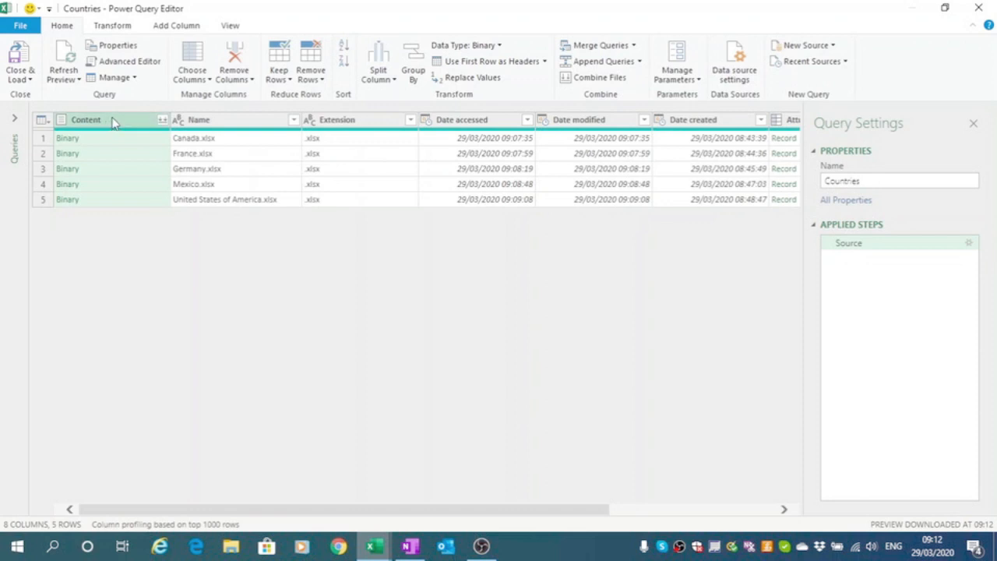
{"action": "right_click", "coordinate": [114, 123]}
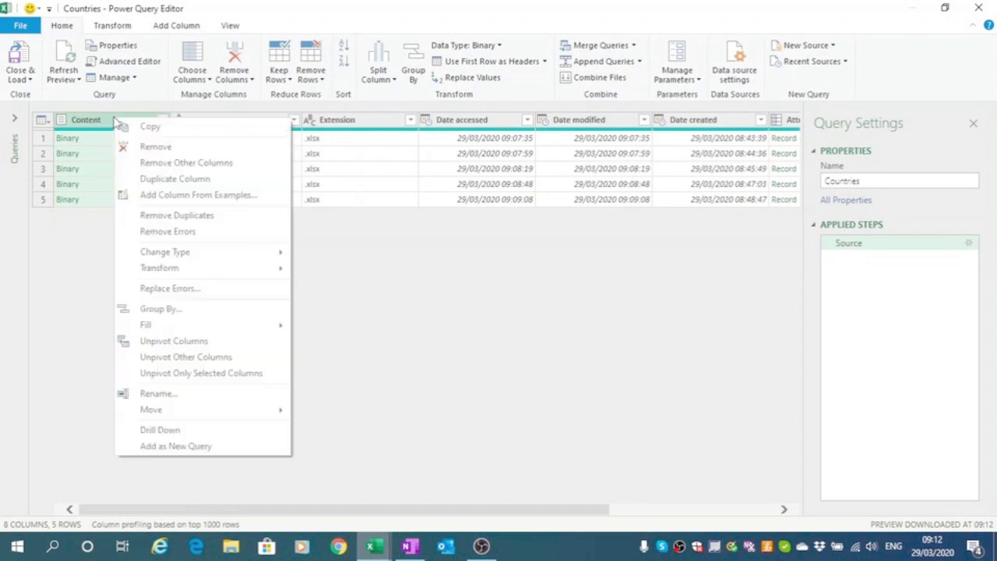
{"action": "left_click", "coordinate": [159, 164]}
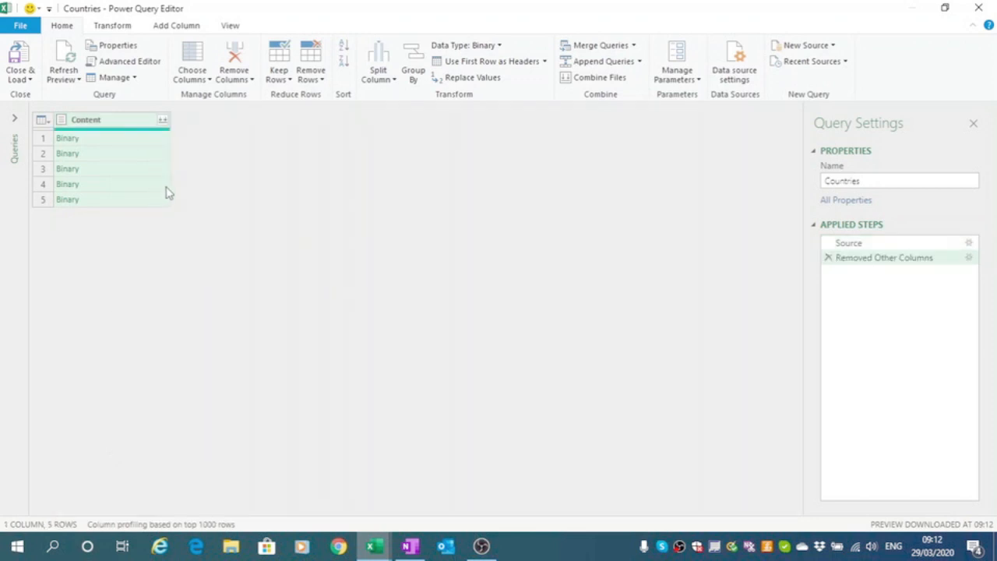
- Add a custom column with the formula Excel.Workbook([Content])
{"action": "left_click", "coordinate": [176, 26]}
{"action": "left_click", "coordinate": [82, 78]}
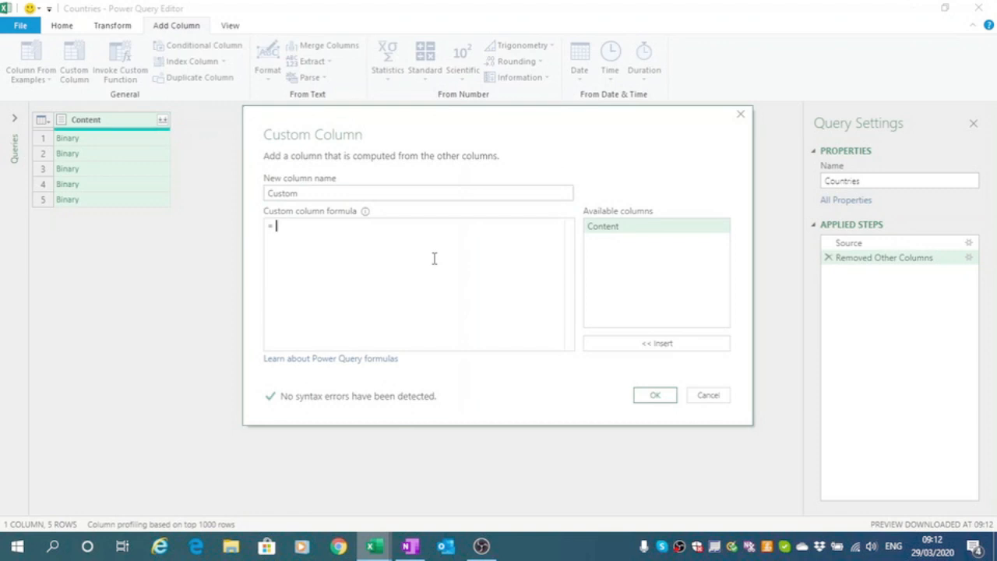
{"action": "type", "text": "Ex"}
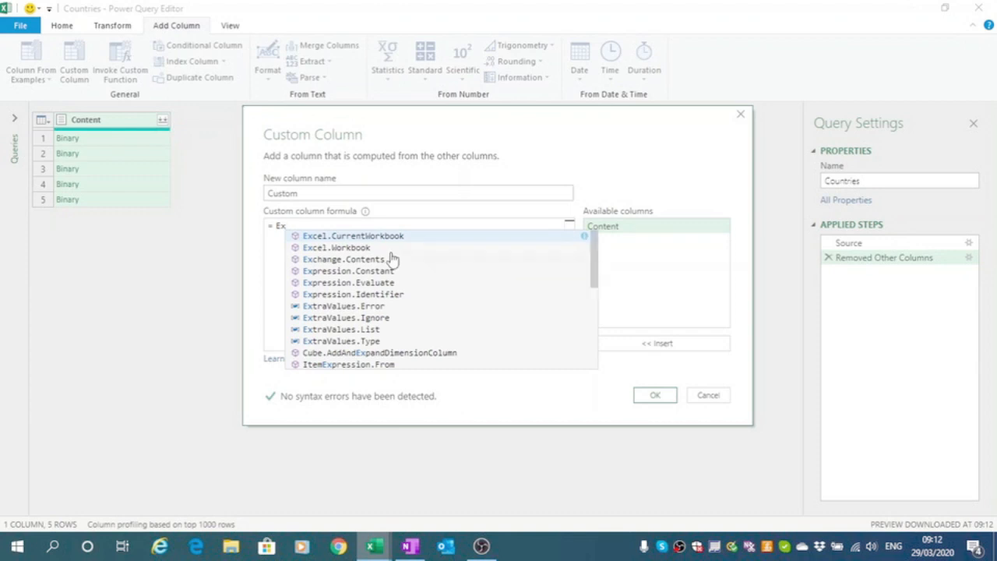
{"action": "left_click", "coordinate": [344, 248]}
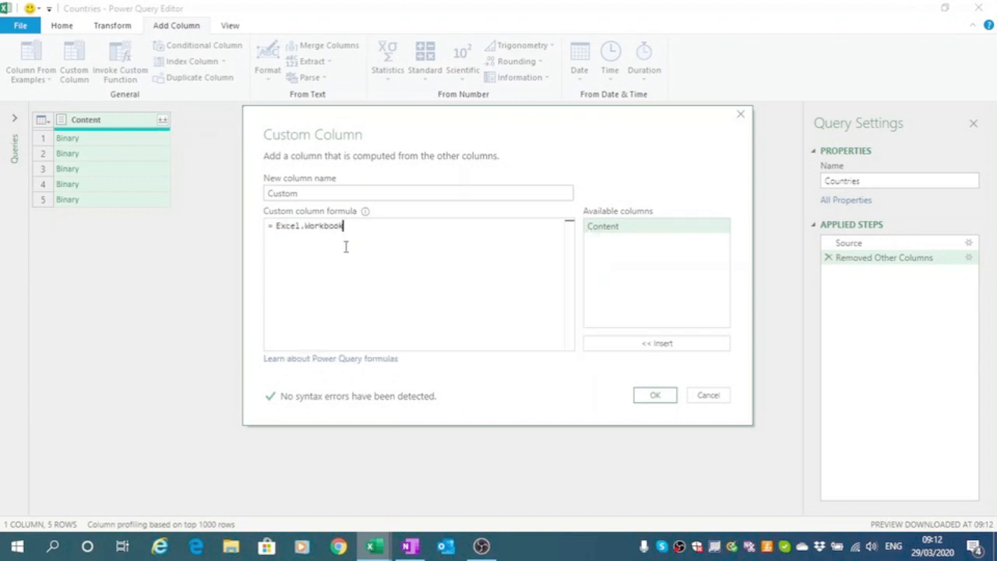
{"action": "type", "text": "("}
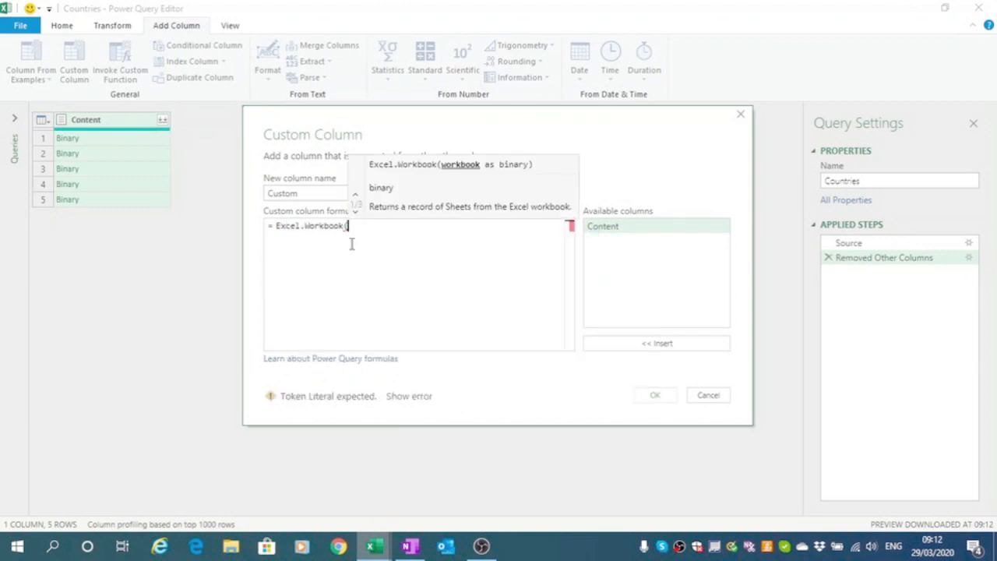
{"action": "double_click", "coordinate": [607, 227]}
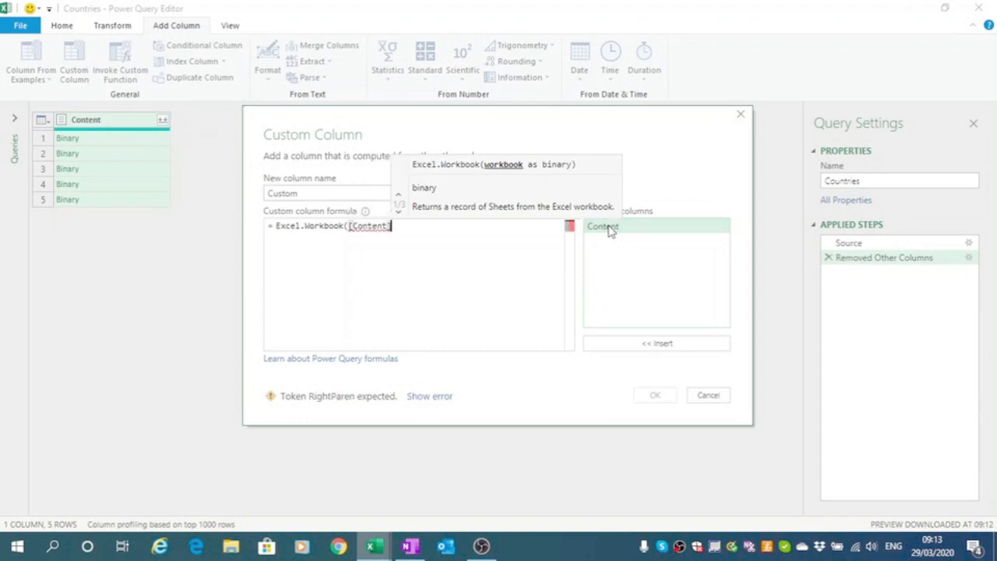
{"action": "type", "text": ")"}
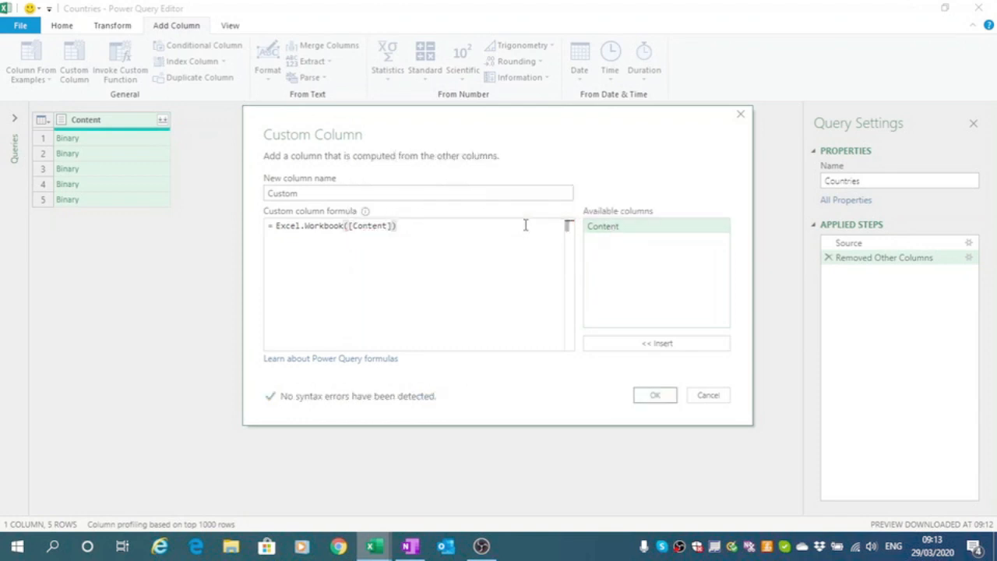
{"action": "left_click", "coordinate": [647, 394]}
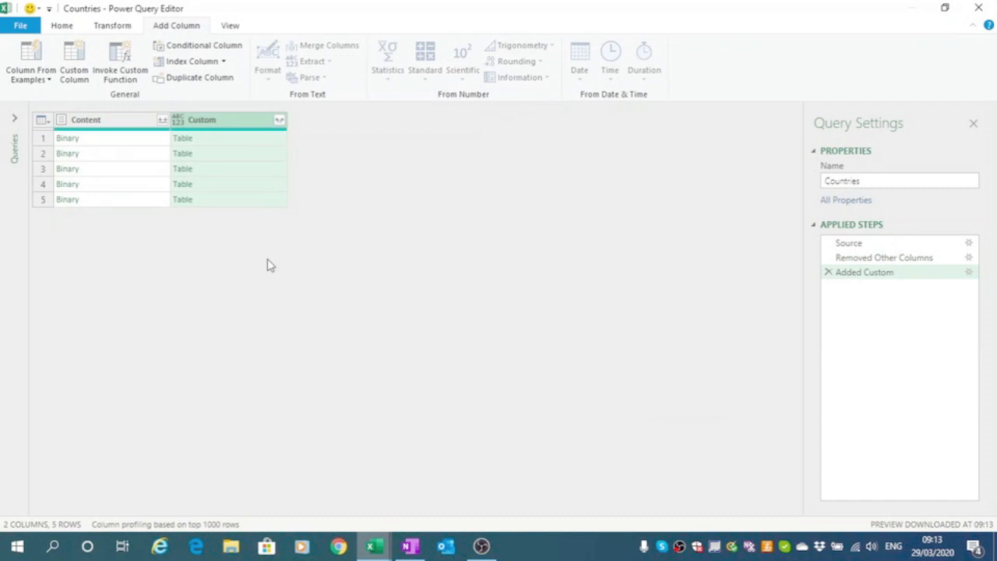
- Remove the Content column and expand all fields of the Custom column
{"action": "left_click", "coordinate": [85, 120]}
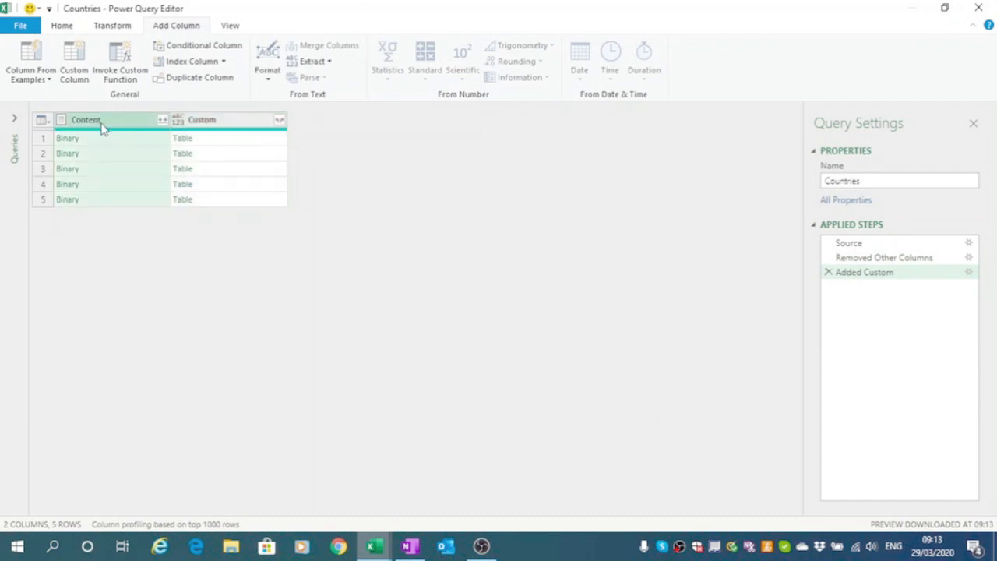
{"action": "right_click", "coordinate": [102, 128]}
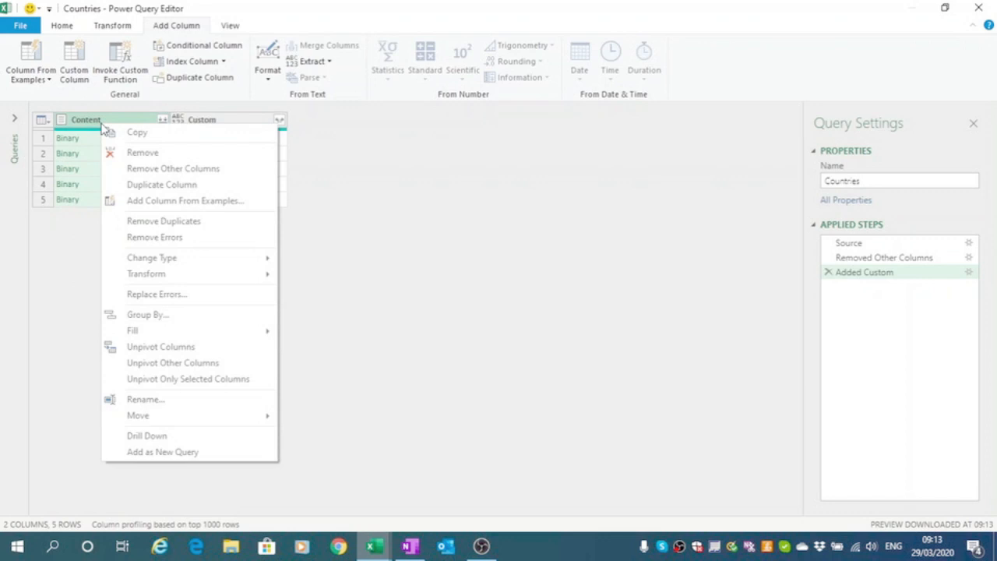
{"action": "left_click", "coordinate": [141, 153]}
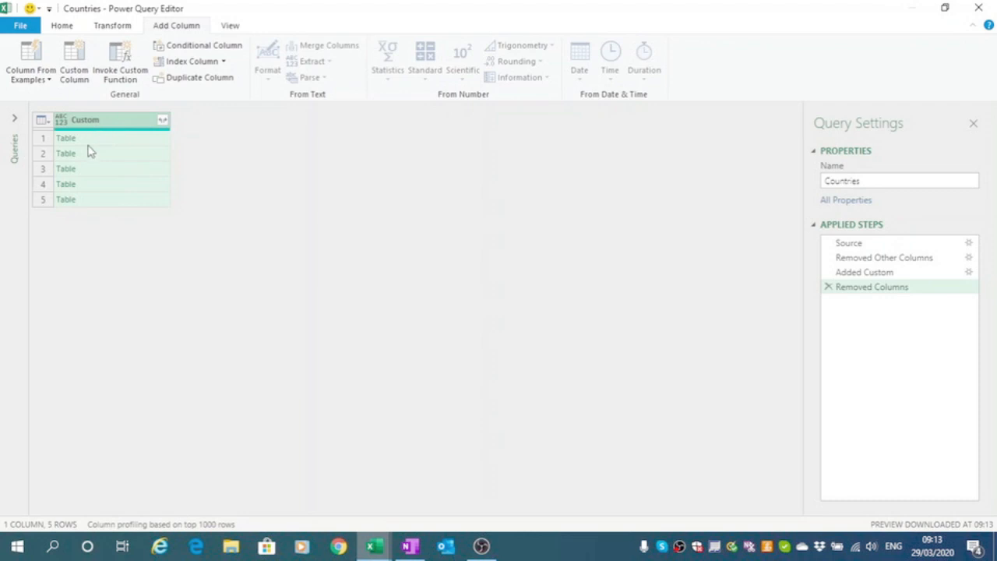
{"action": "left_click", "coordinate": [163, 121]}
{"action": "left_click", "coordinate": [316, 326]}
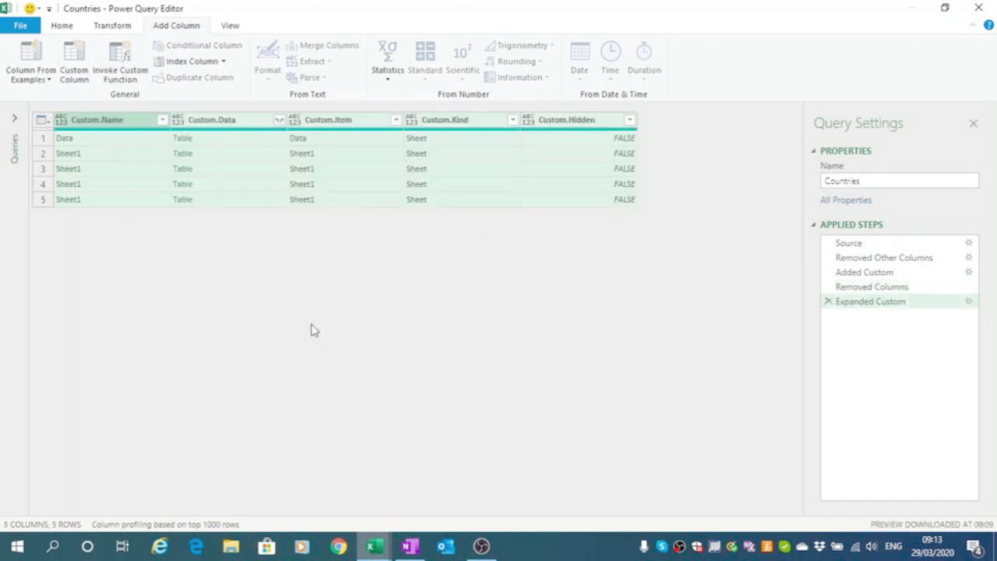
- Keep only the Custom.Data column and expand all of its columns
{"action": "left_click", "coordinate": [225, 123]}
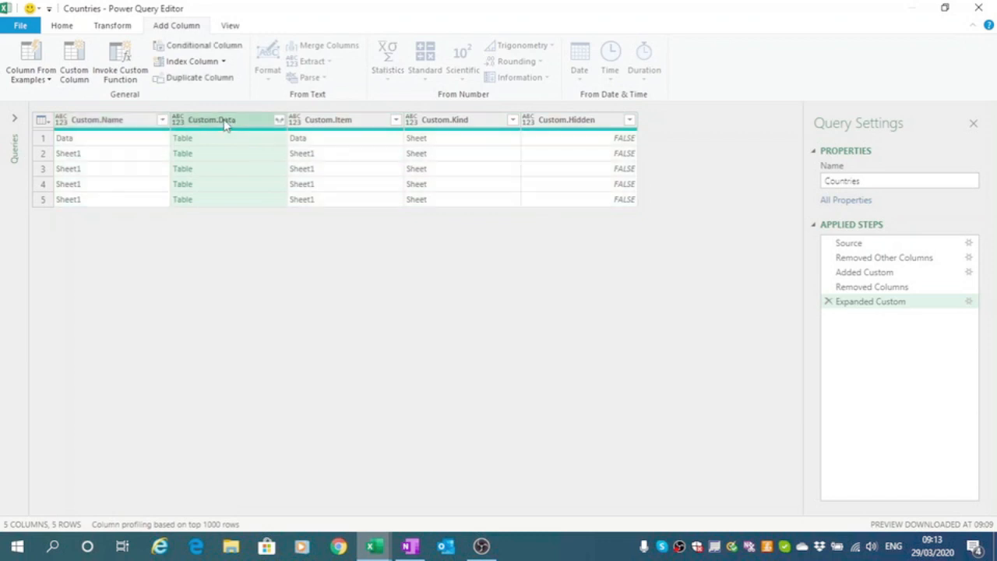
{"action": "right_click", "coordinate": [226, 123]}
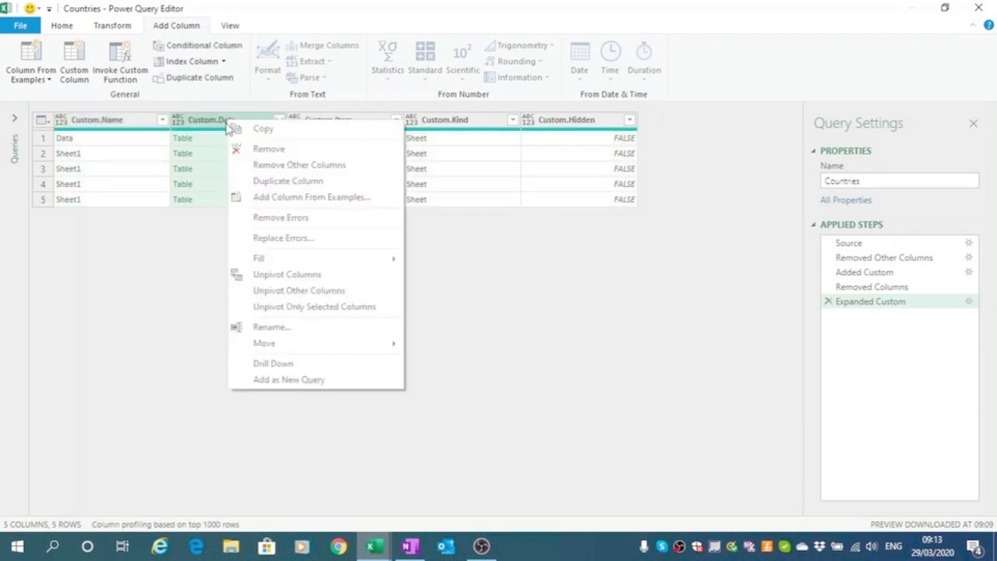
{"action": "left_click", "coordinate": [272, 170]}
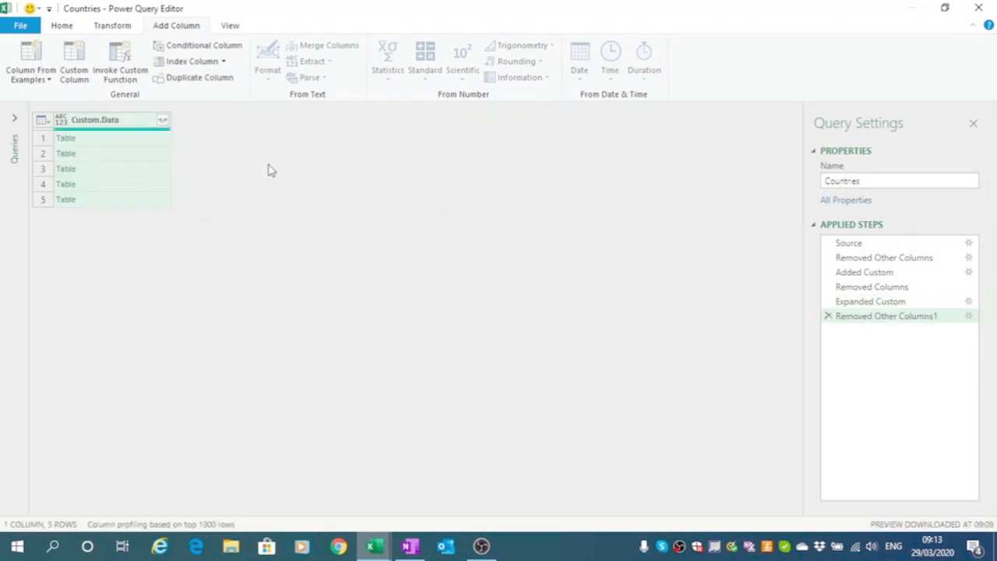
{"action": "left_click", "coordinate": [164, 123]}
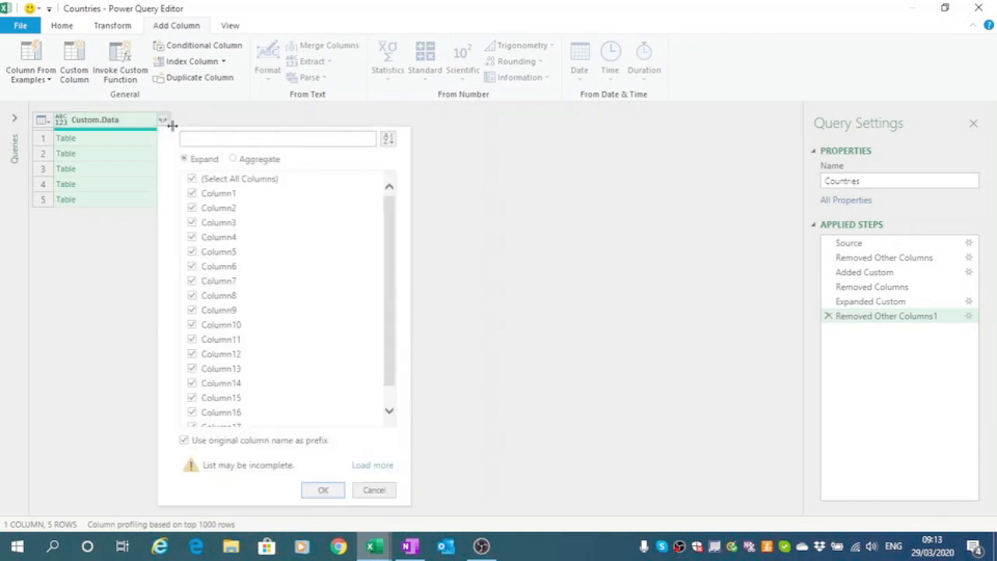
{"action": "left_click", "coordinate": [323, 491]}
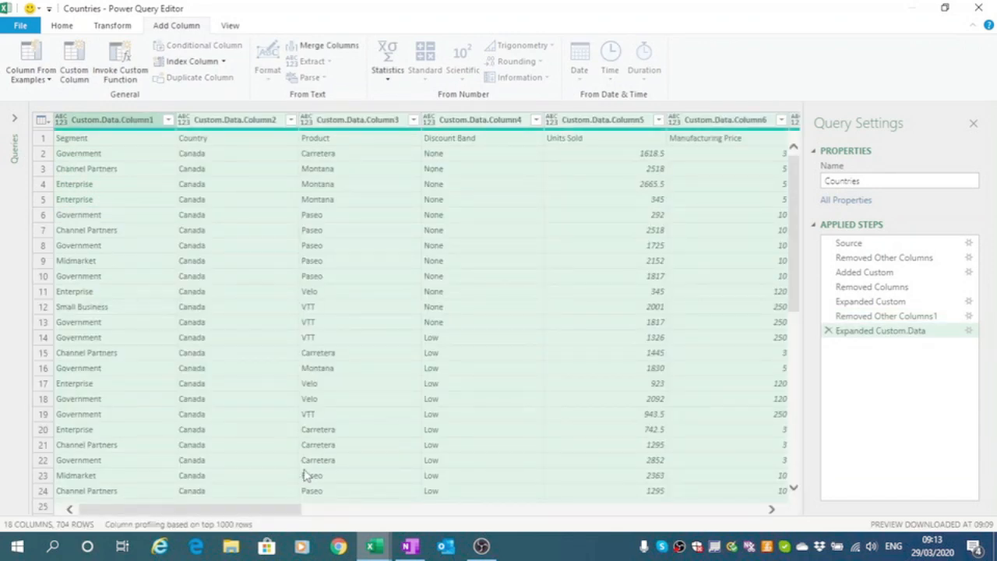
- Promote the first row to column headers
{"action": "left_click", "coordinate": [41, 121]}
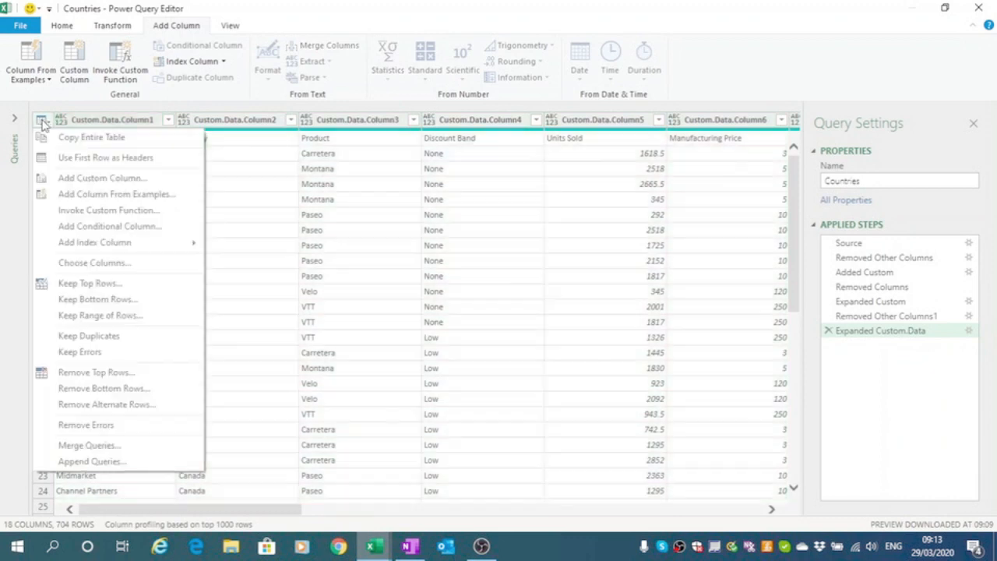
{"action": "left_click", "coordinate": [117, 162]}
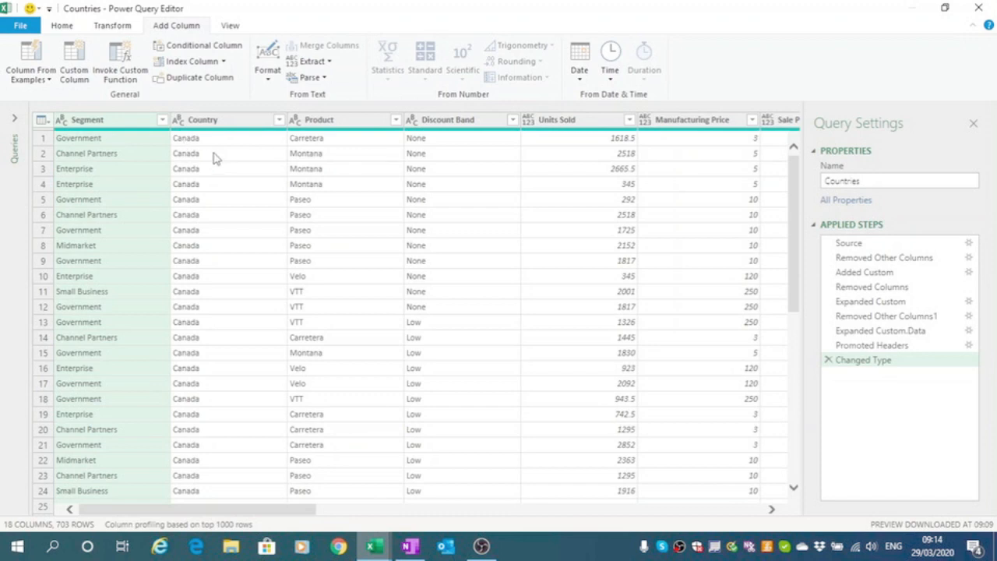
- Filter the Segment column to exclude the repeated Segment header rows
{"action": "left_click", "coordinate": [162, 120]}
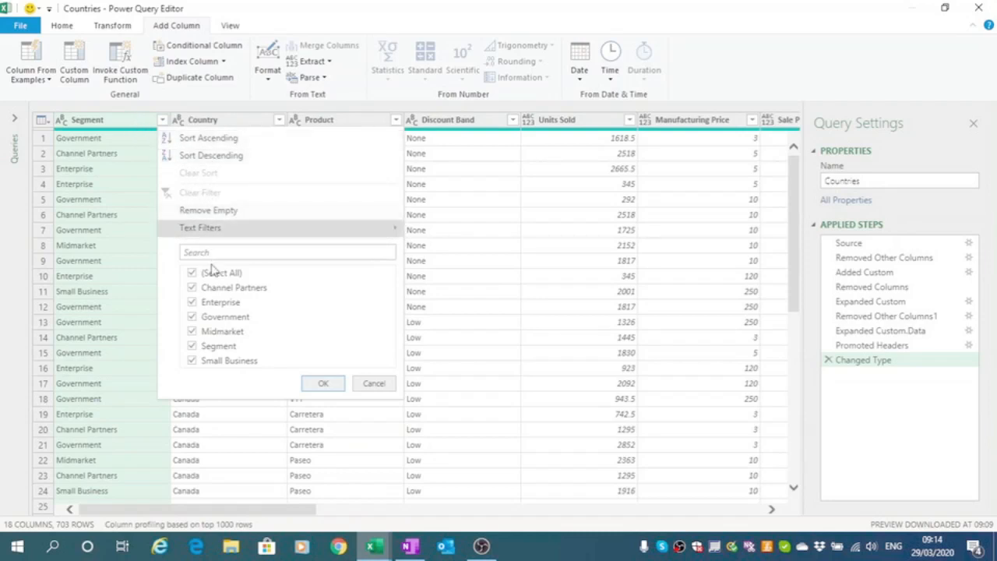
{"action": "left_click", "coordinate": [193, 346]}
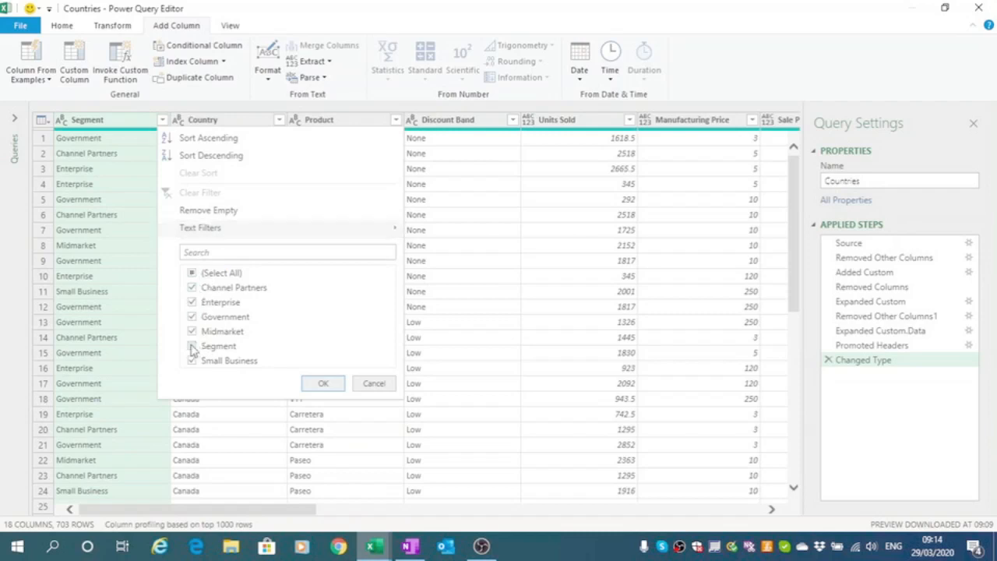
{"action": "left_click", "coordinate": [324, 387]}
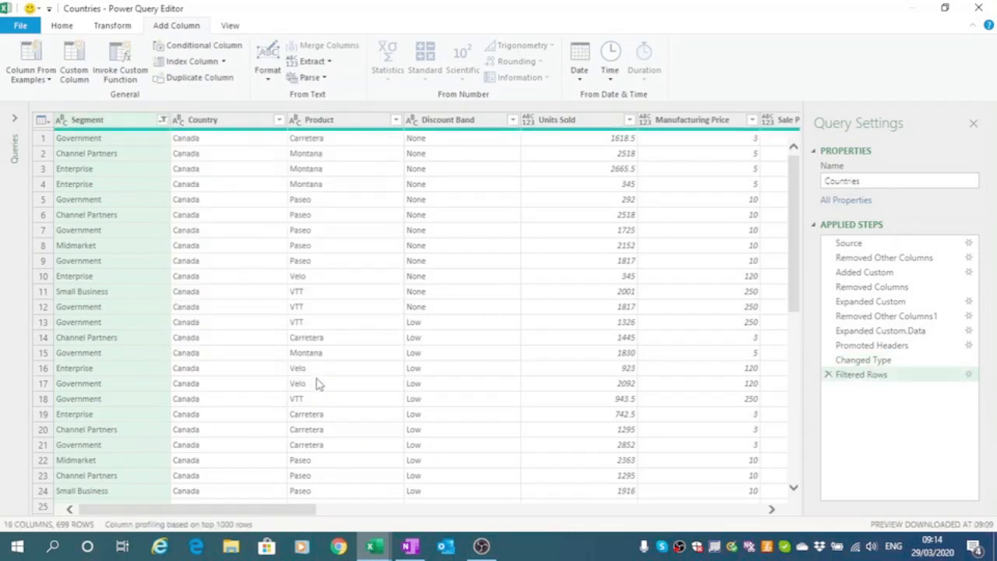
- Close and load the query as a table into the existing worksheet starting at cell A1
{"action": "left_click", "coordinate": [62, 28]}
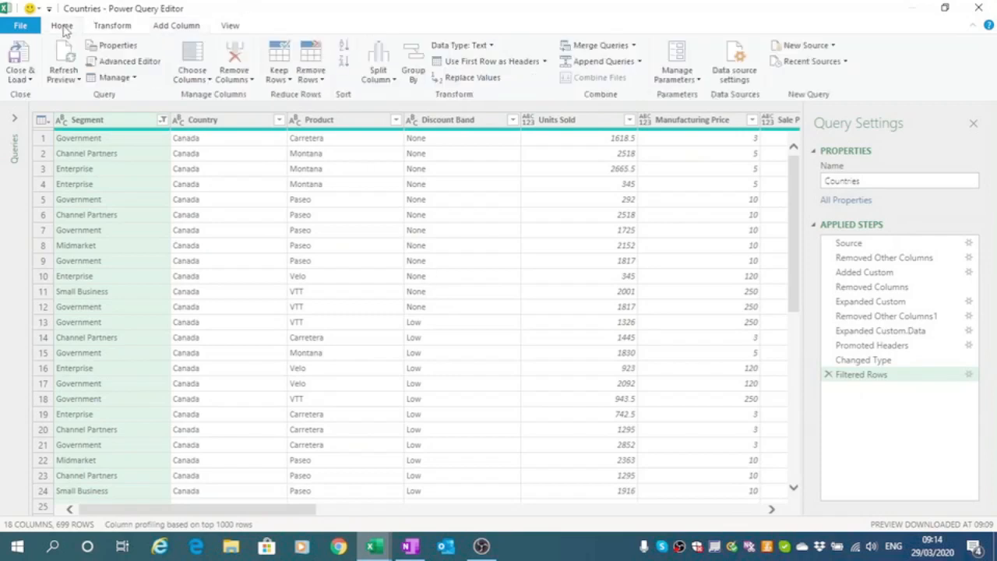
{"action": "left_click", "coordinate": [26, 81]}
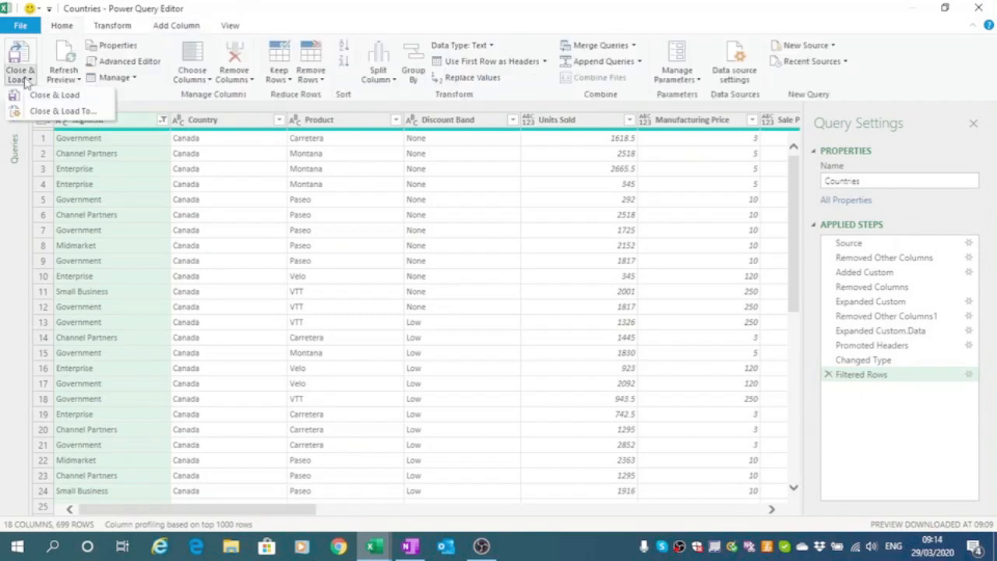
{"action": "left_click", "coordinate": [49, 112]}
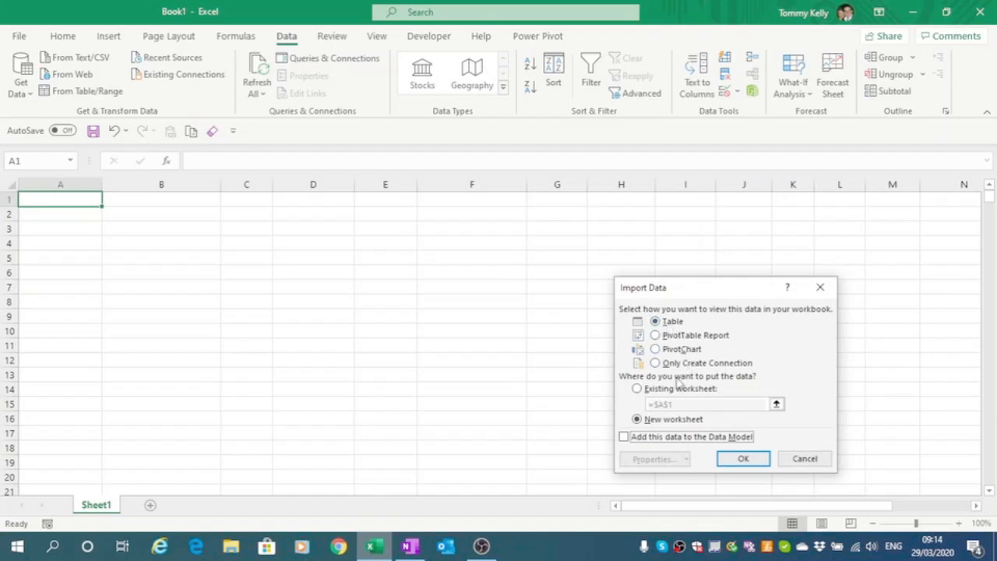
{"action": "left_click", "coordinate": [637, 389]}
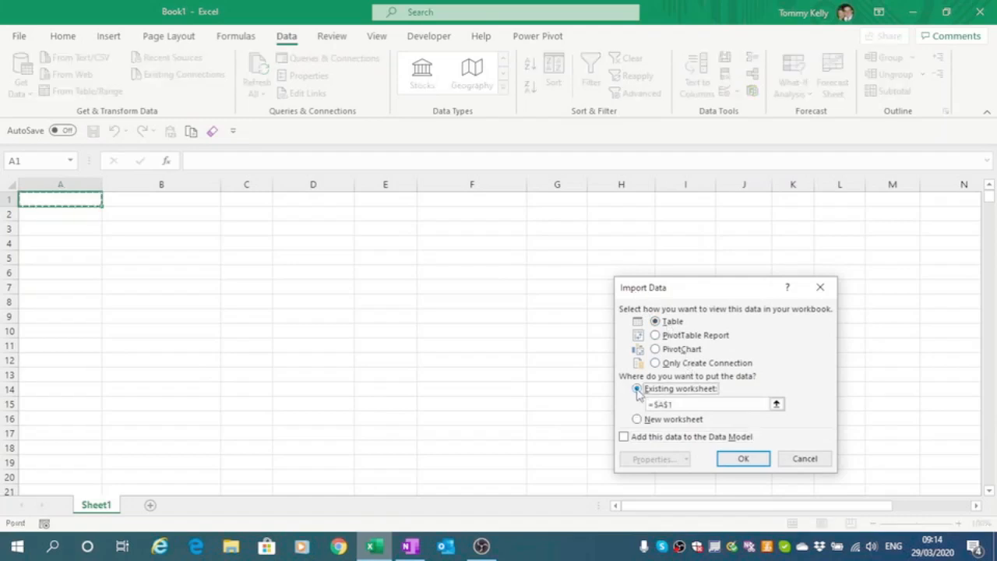
{"action": "left_click", "coordinate": [744, 459]}
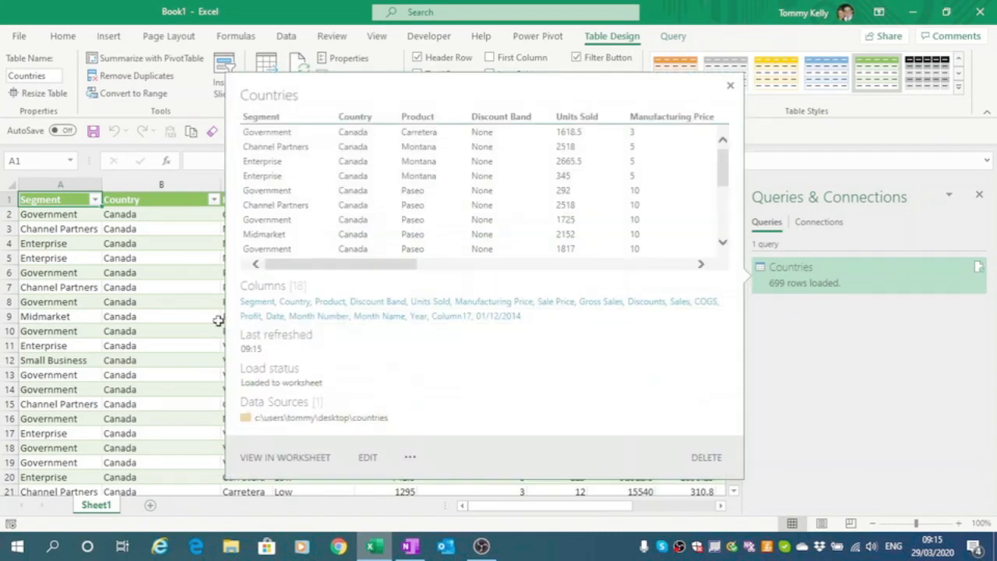
- Review the countries listed in the loaded table's Country filter, then close the Queries & Connections pane
{"action": "left_click", "coordinate": [192, 317]}
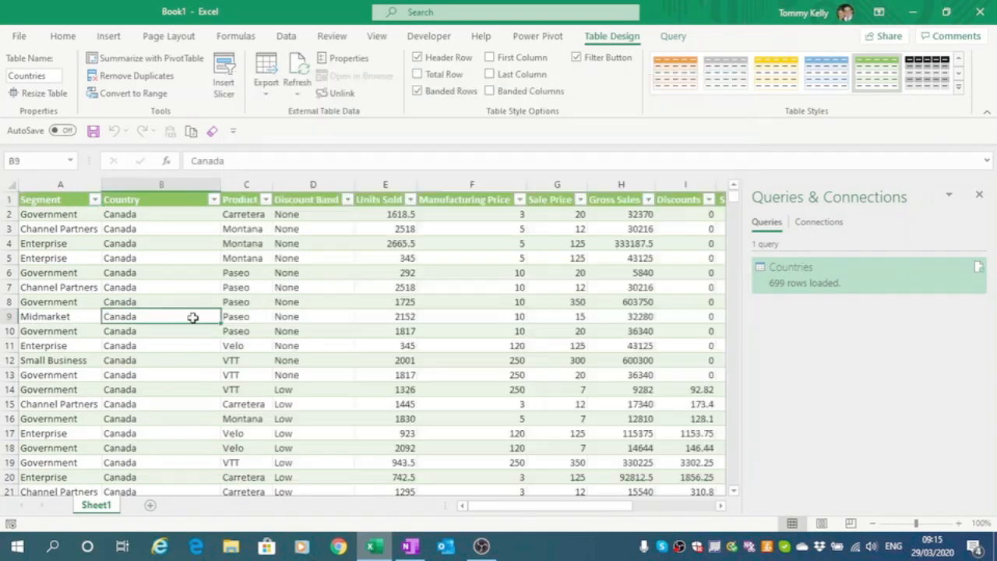
{"action": "left_click", "coordinate": [214, 200]}
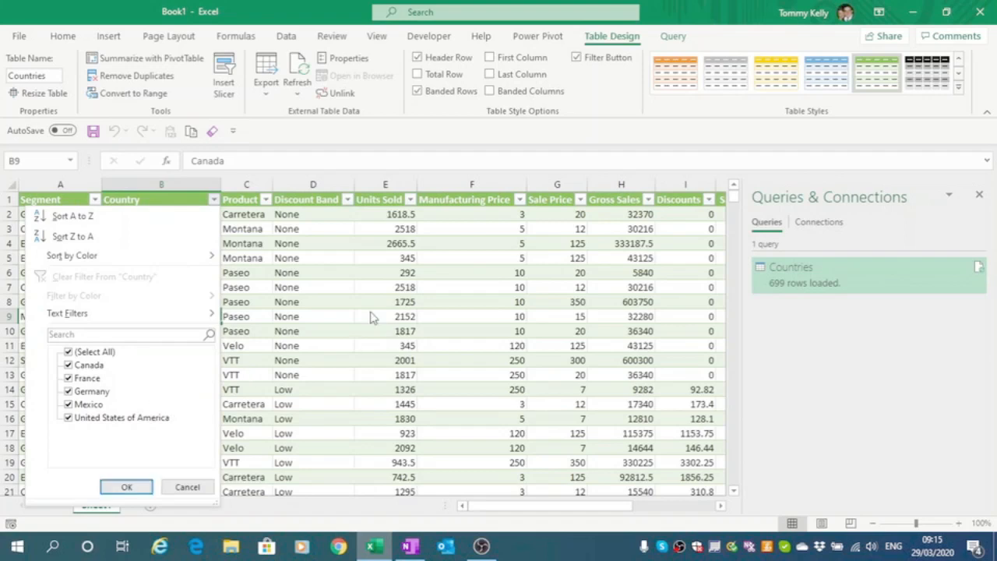
{"action": "left_click", "coordinate": [127, 488]}
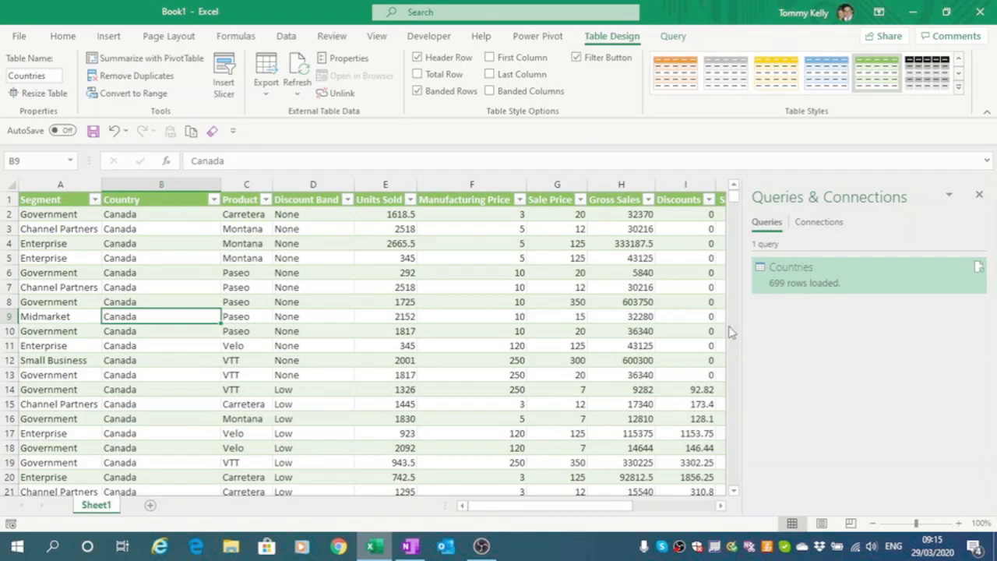
{"action": "left_click", "coordinate": [979, 194]}
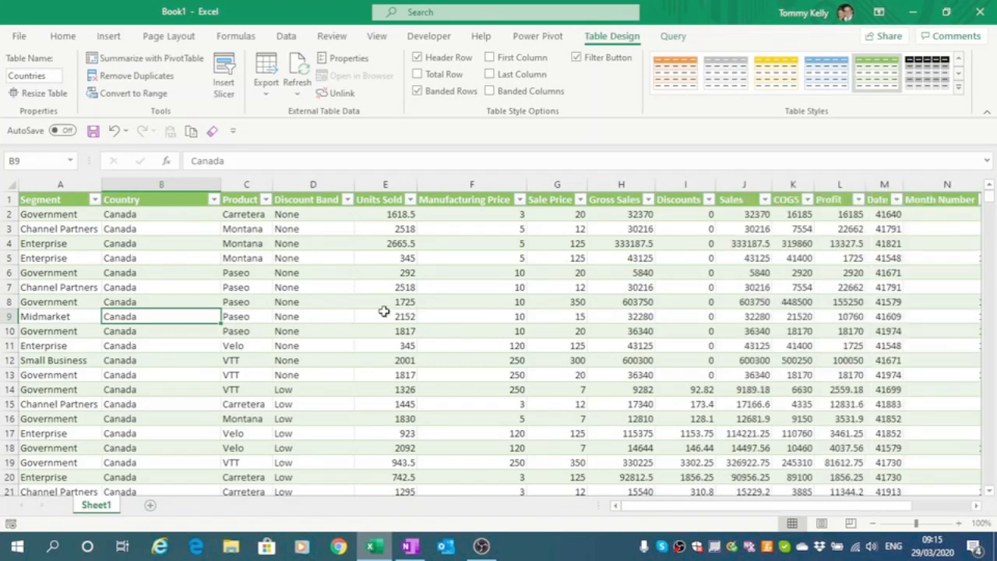